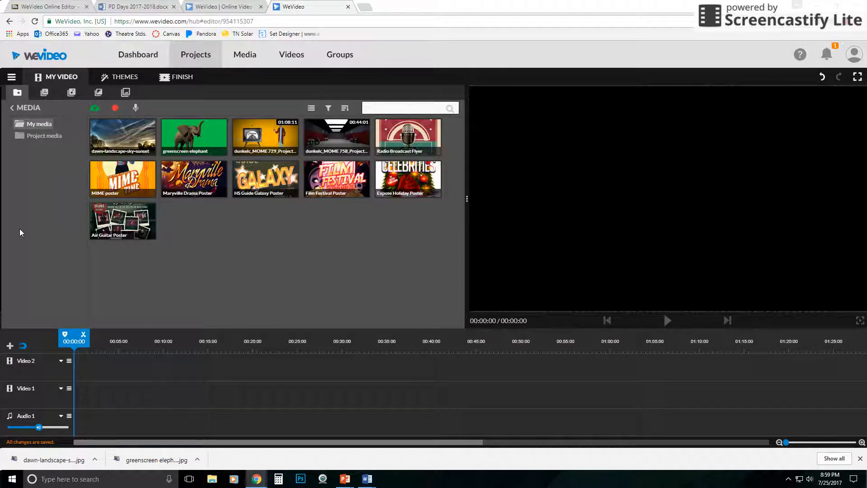
Preview several background graphics and add Purple Tiles to the Video 1 track
click(125, 93)
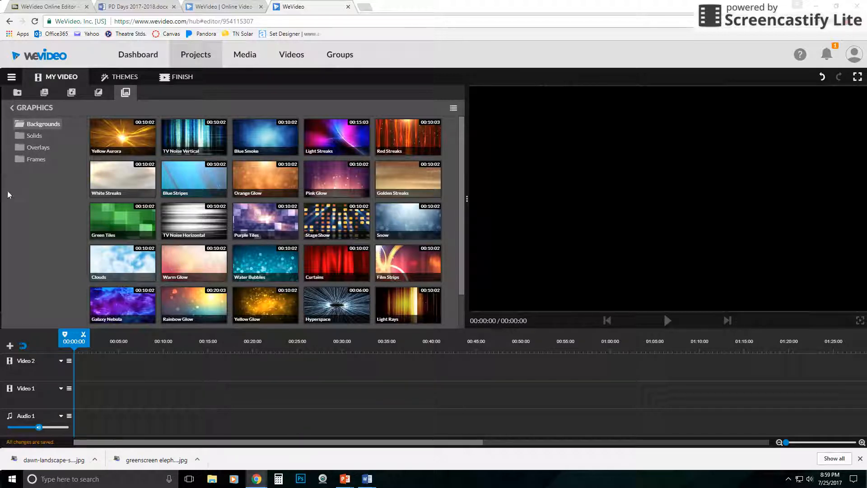
click(168, 141)
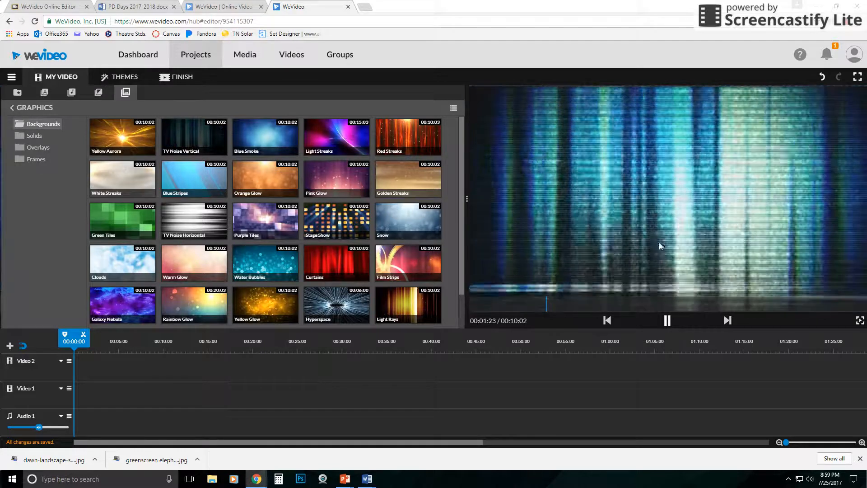
click(268, 141)
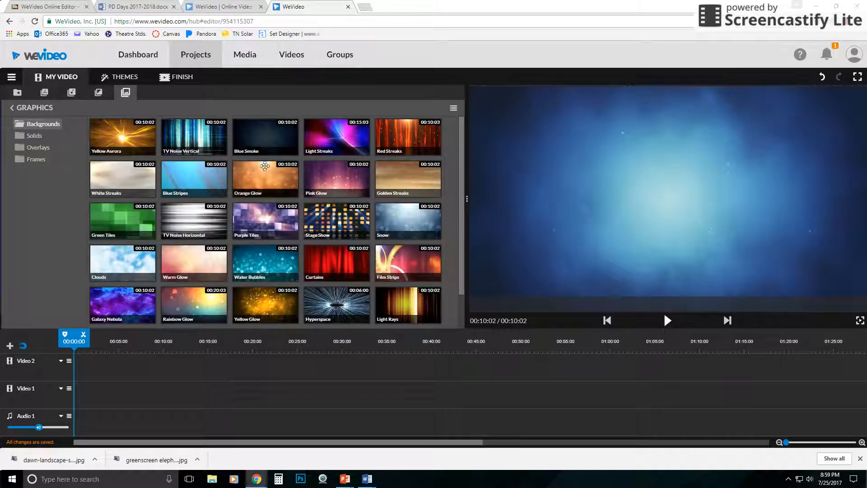
click(320, 227)
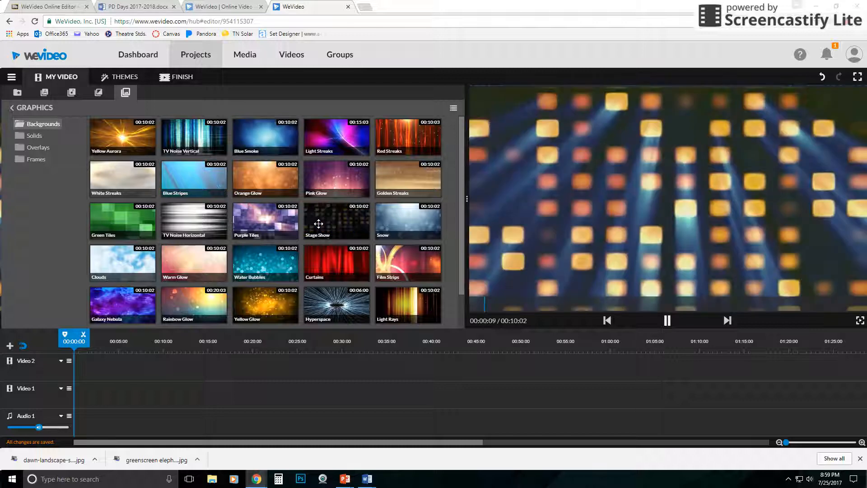
click(271, 226)
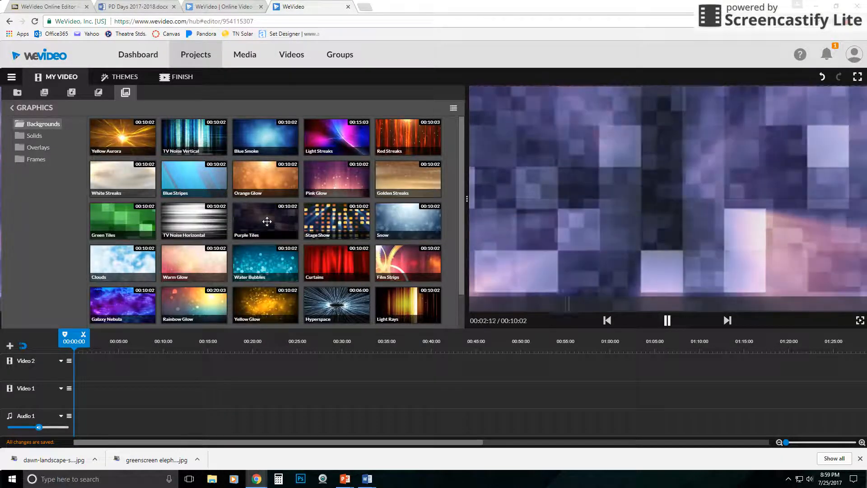
drag(266, 222, 82, 402)
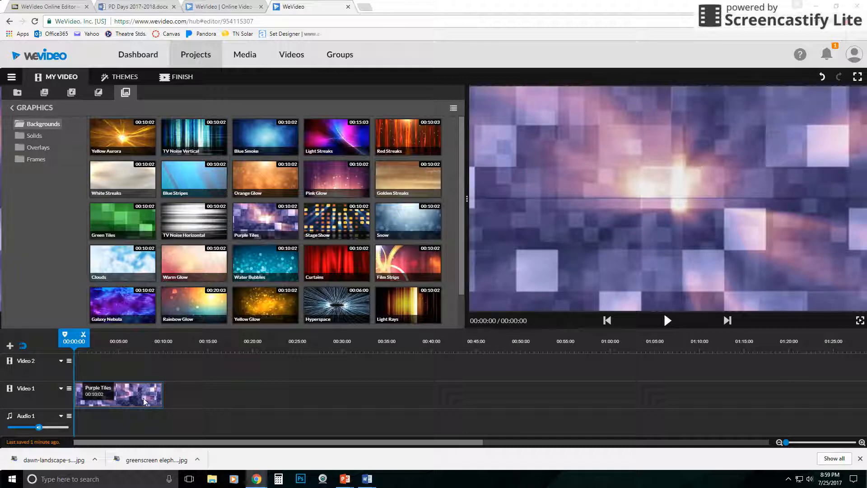
Add the greenscreen elephant clip to the Video 2 track and stretch it to match the Purple Tiles length
click(17, 93)
drag(194, 136, 84, 357)
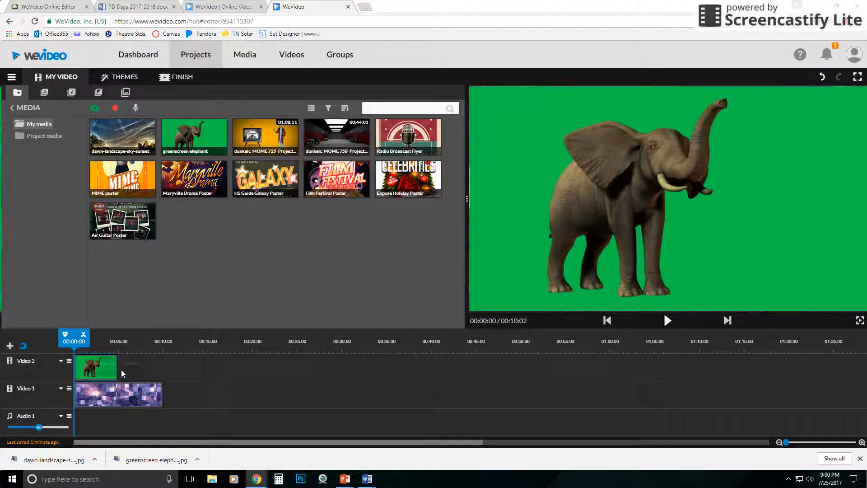
click(113, 371)
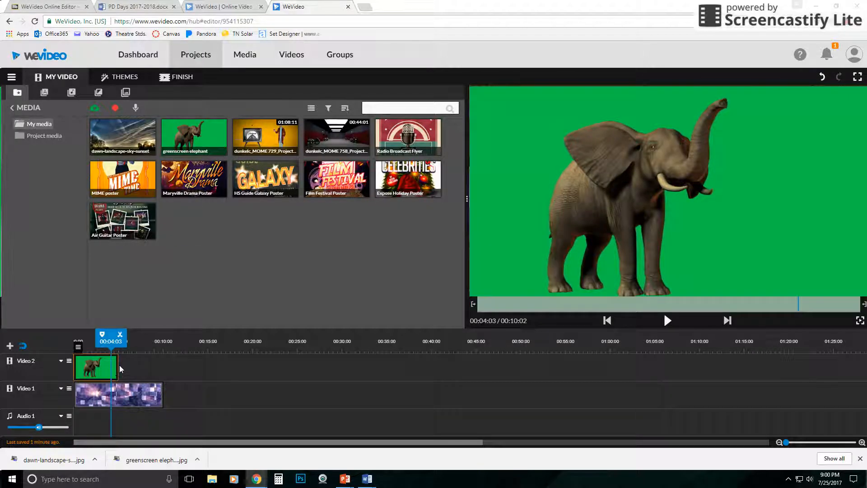
drag(118, 364, 162, 364)
Apply Color Keying to the elephant clip, sampling the green background (02c449) to remove it
click(104, 351)
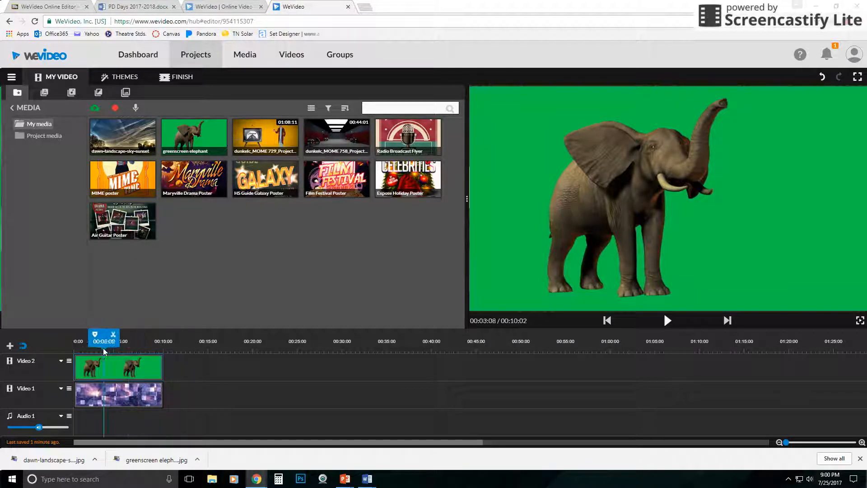
click(100, 367)
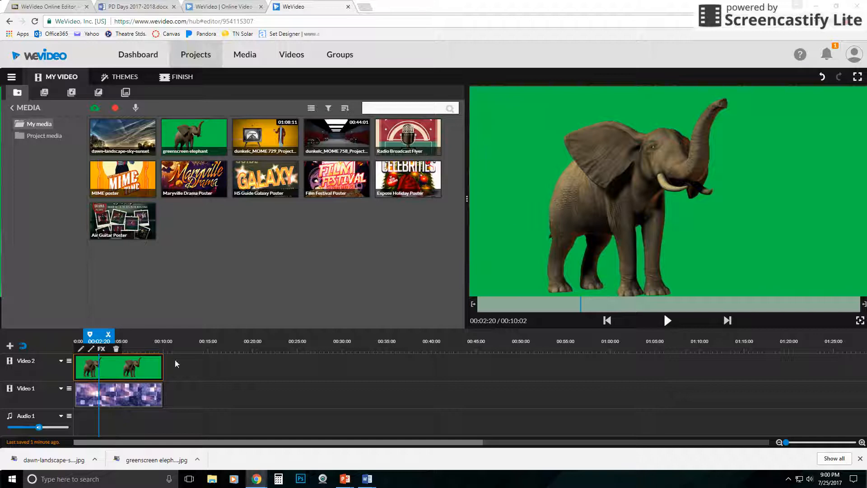
double_click(103, 366)
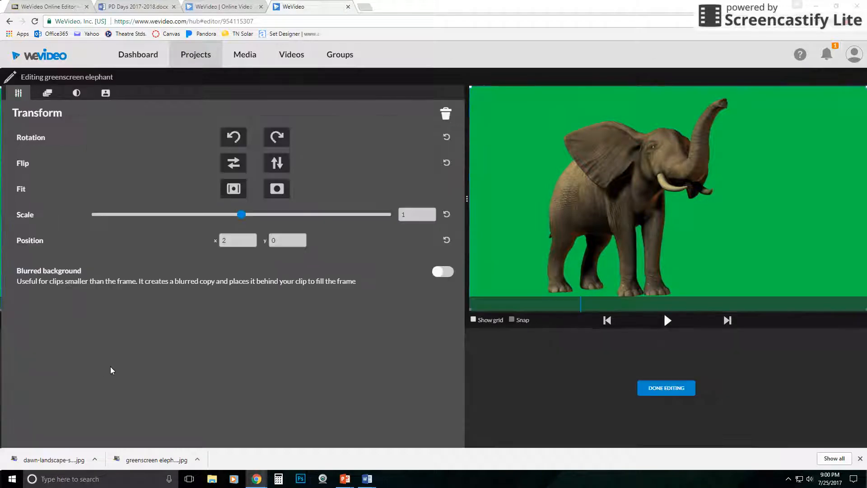
click(107, 94)
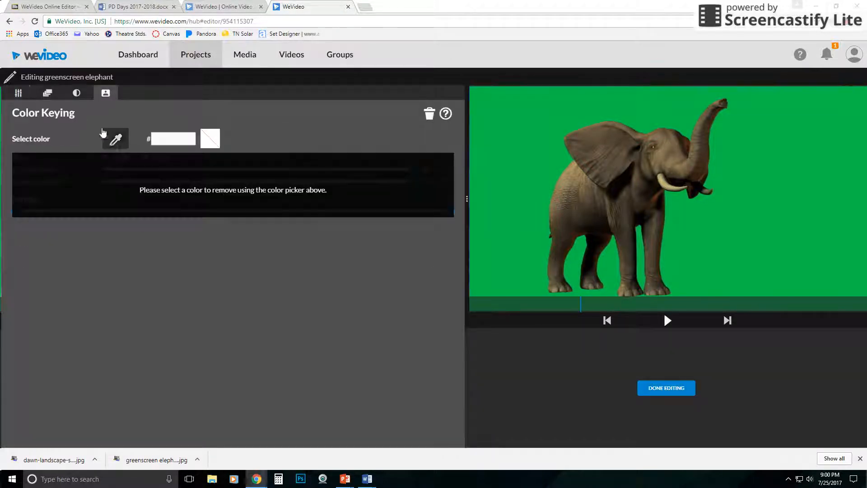
click(518, 130)
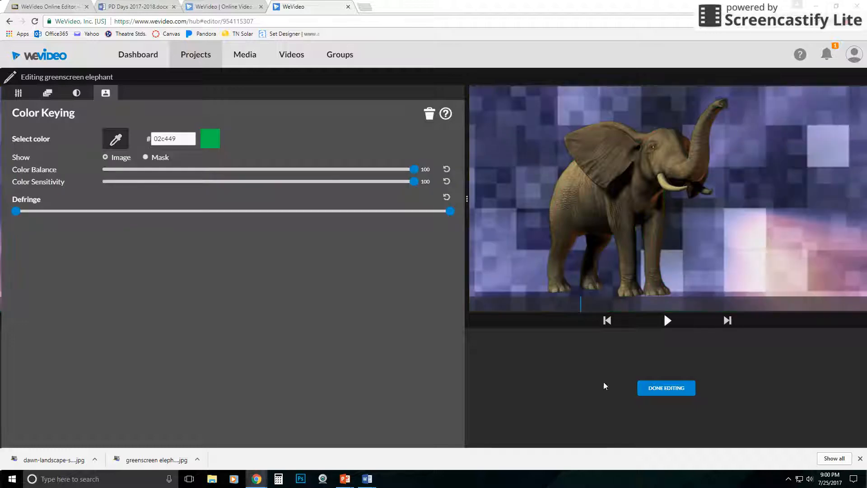
click(666, 388)
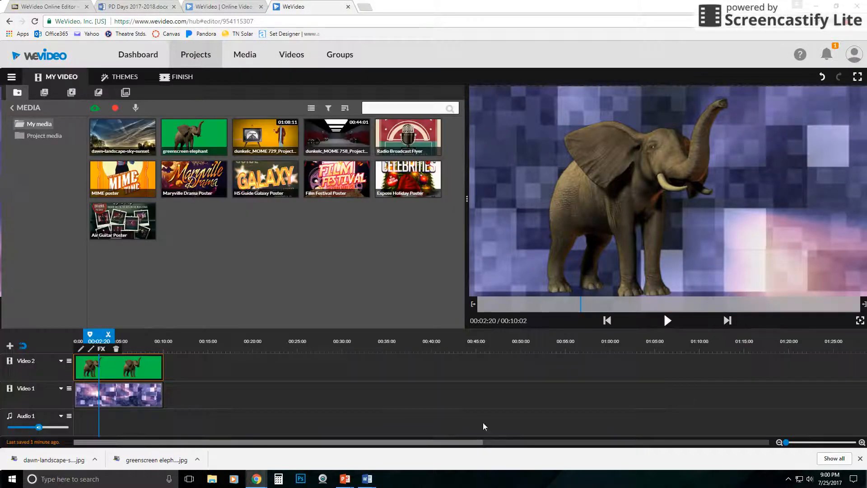
Play the keyed composite, then delete both the elephant and Purple Tiles clips from the timeline
click(668, 321)
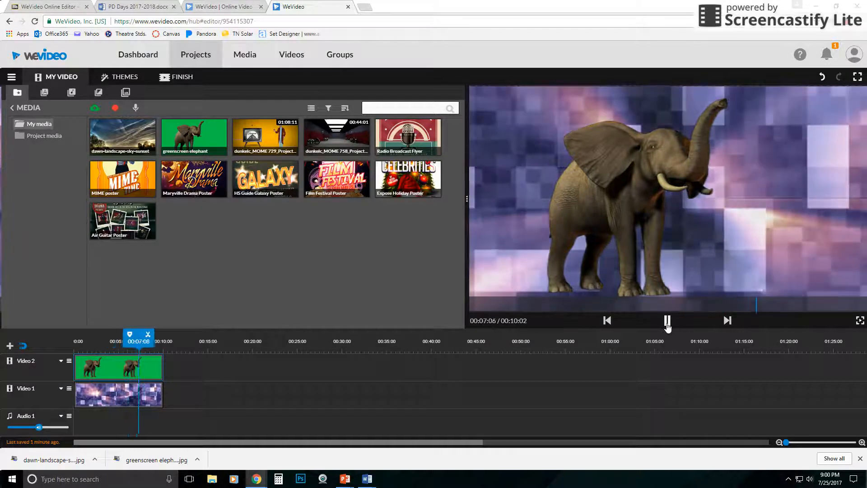
click(668, 322)
click(115, 349)
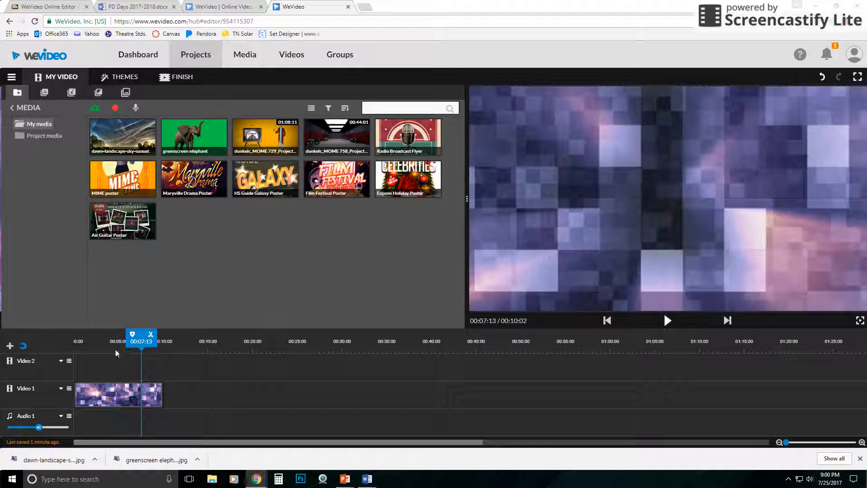
click(115, 377)
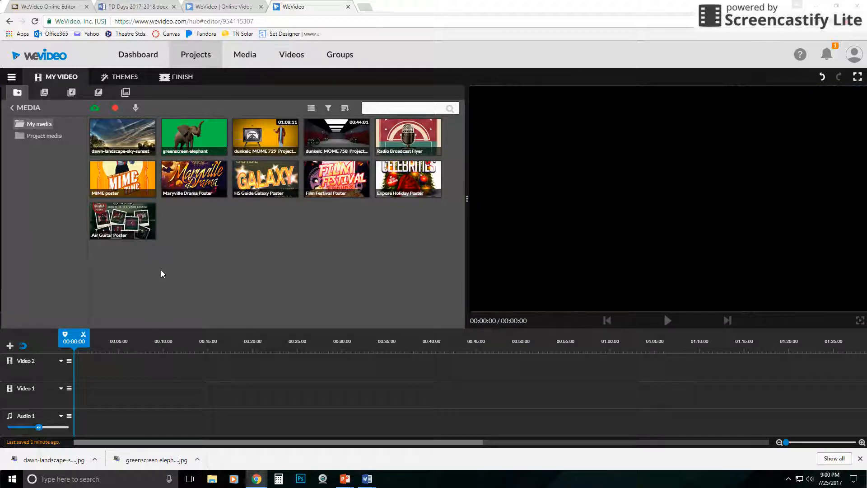
Add the dunkelc_MOME 729 project clip to the Video 1 track and scrub to the Directed By titles
drag(265, 135, 101, 383)
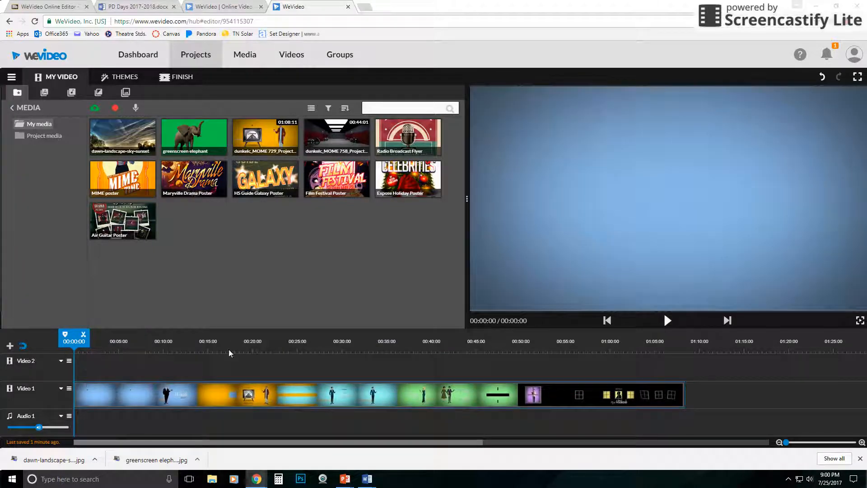
drag(352, 347, 562, 342)
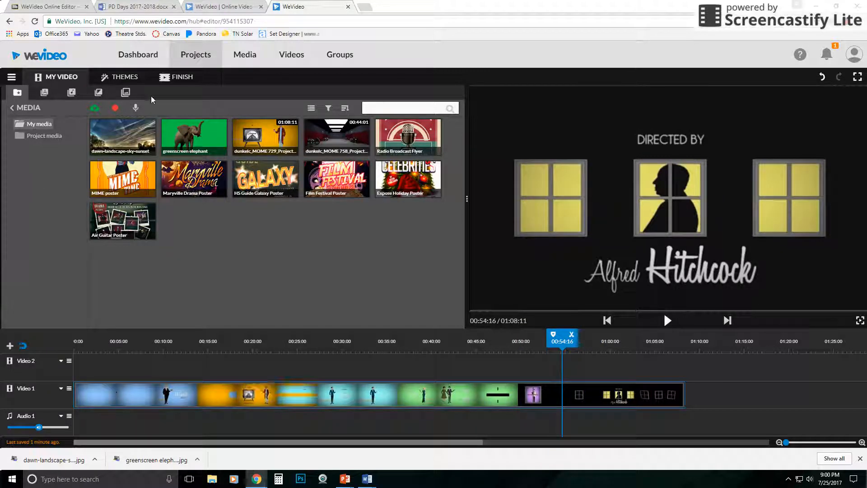
Add the Bang overlay graphic to the Video 2 track above the Directed By titles, around 00:53
click(126, 93)
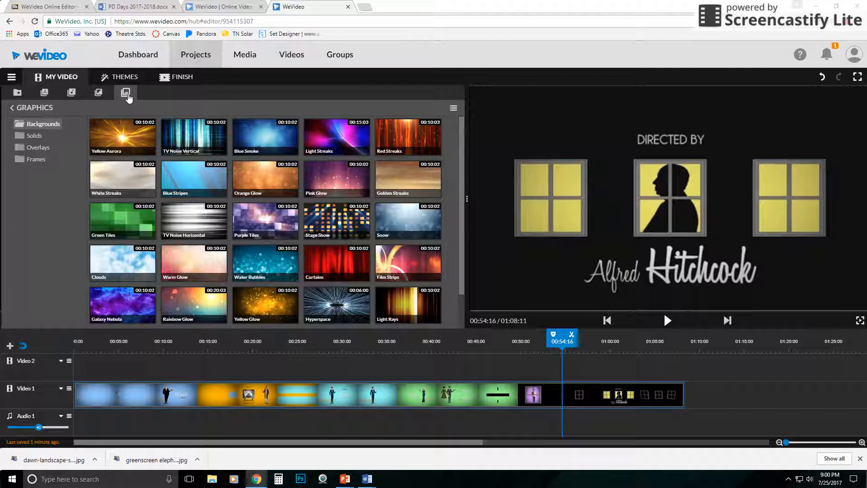
click(34, 136)
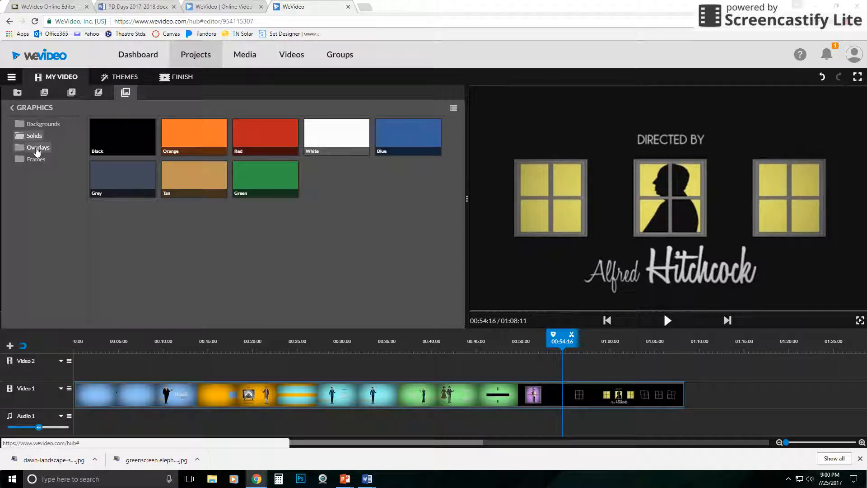
click(37, 151)
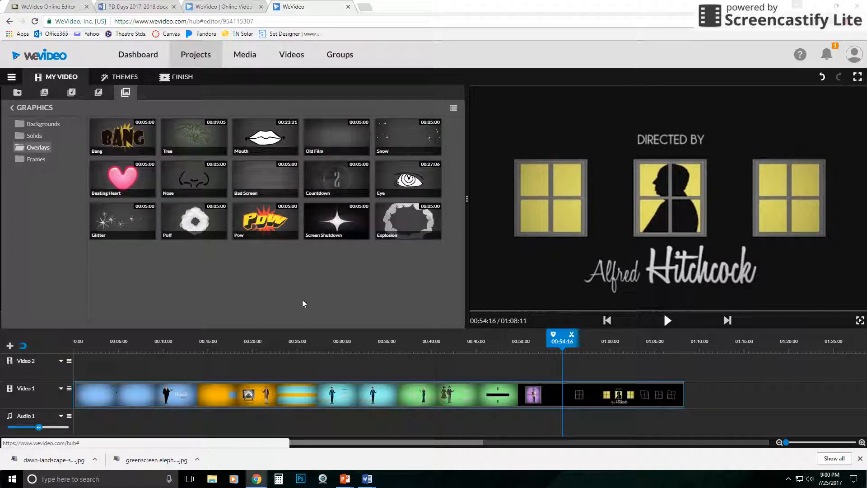
drag(127, 149, 559, 367)
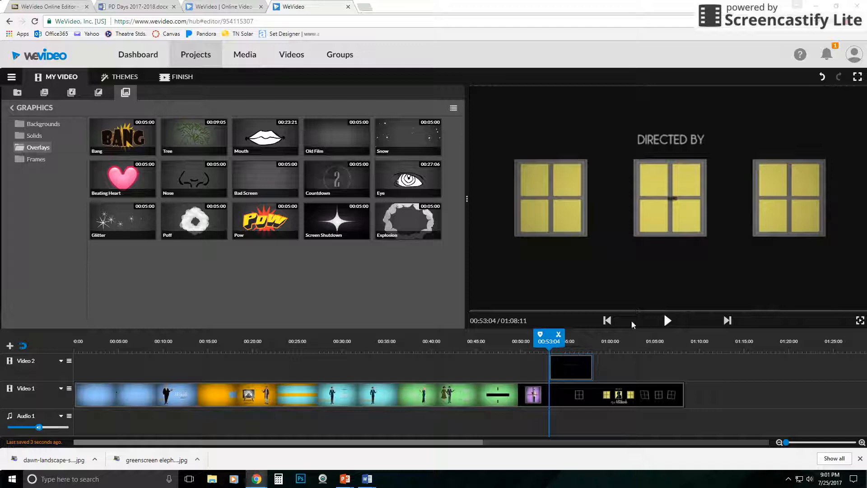
Play the Bang overlay over the titles and return the playhead to its start
click(667, 321)
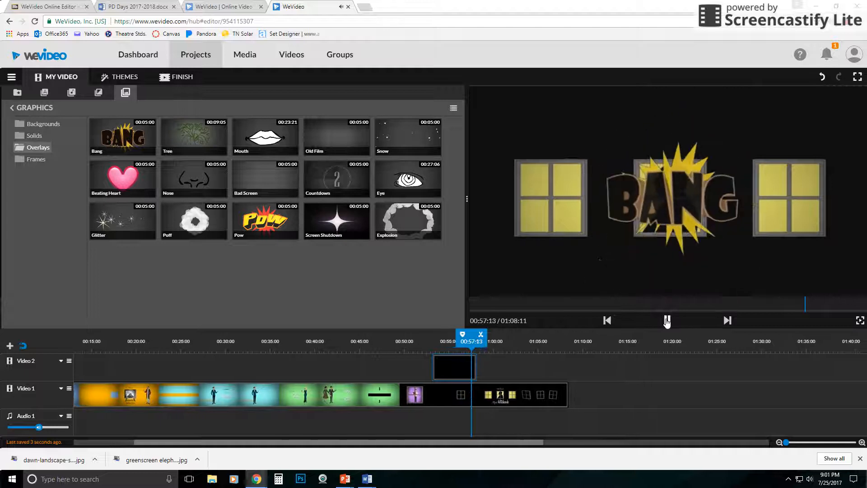
click(667, 320)
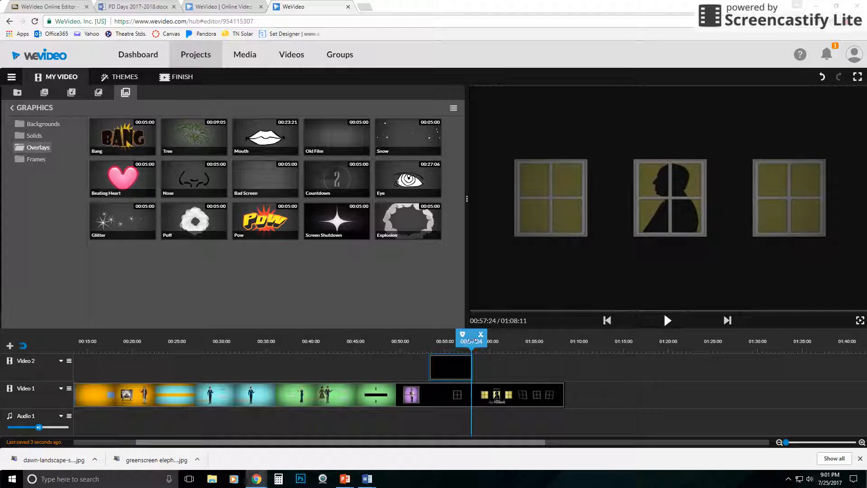
drag(472, 342, 451, 341)
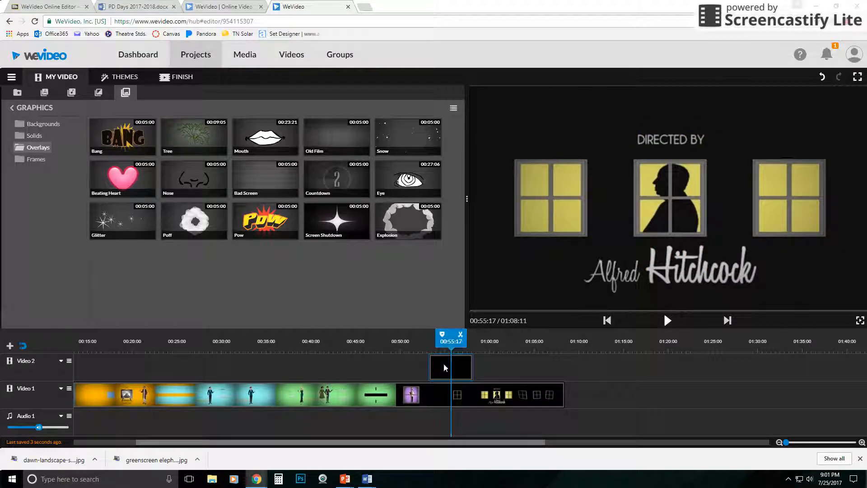
Try splitting the Bang overlay at the playhead, then undo the split
click(444, 365)
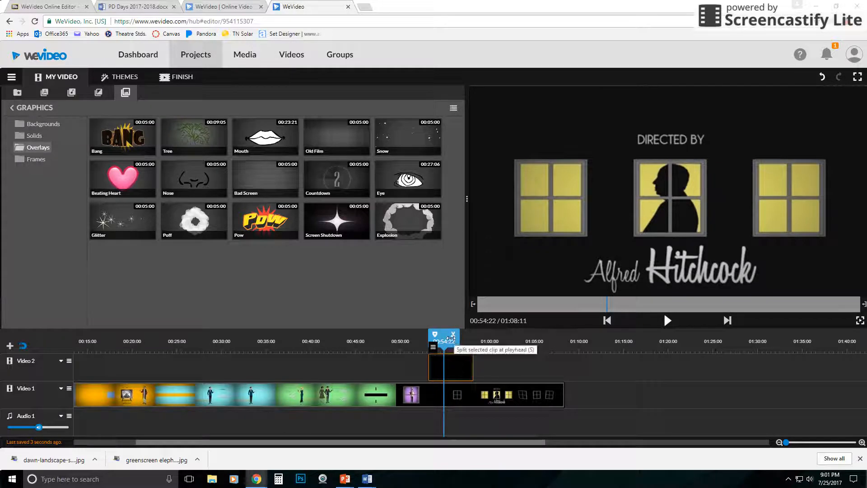
click(454, 335)
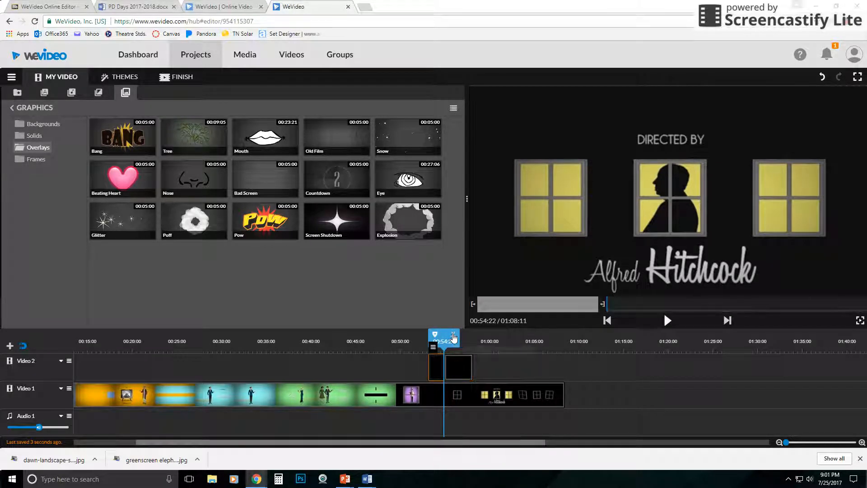
click(453, 365)
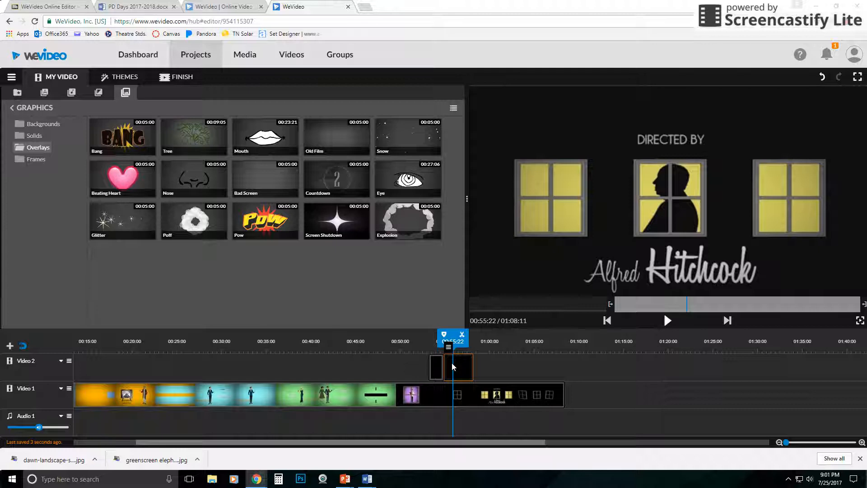
key(ctrl+z)
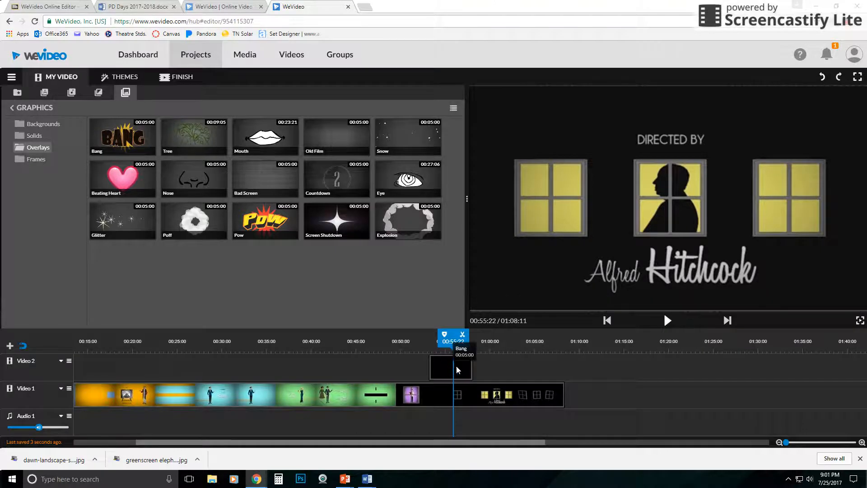
Move the Bang overlay to about 00:41 on the timeline, then delete it
click(460, 367)
drag(472, 367, 329, 368)
click(435, 377)
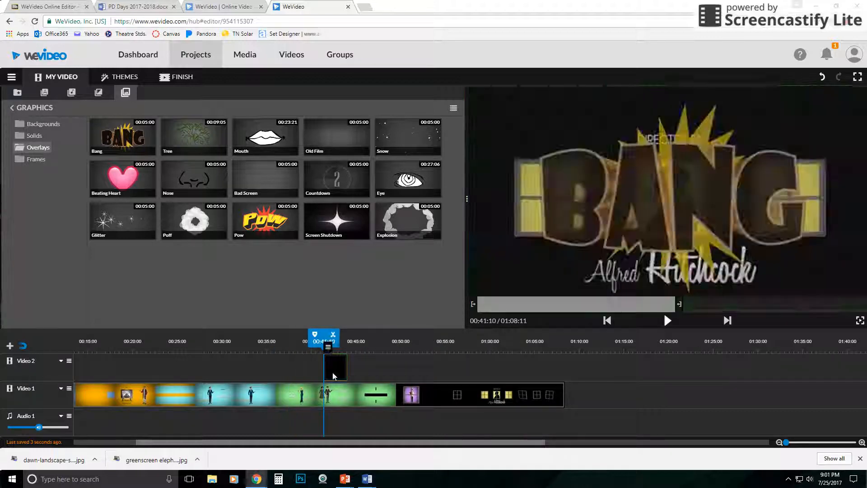
key(Delete)
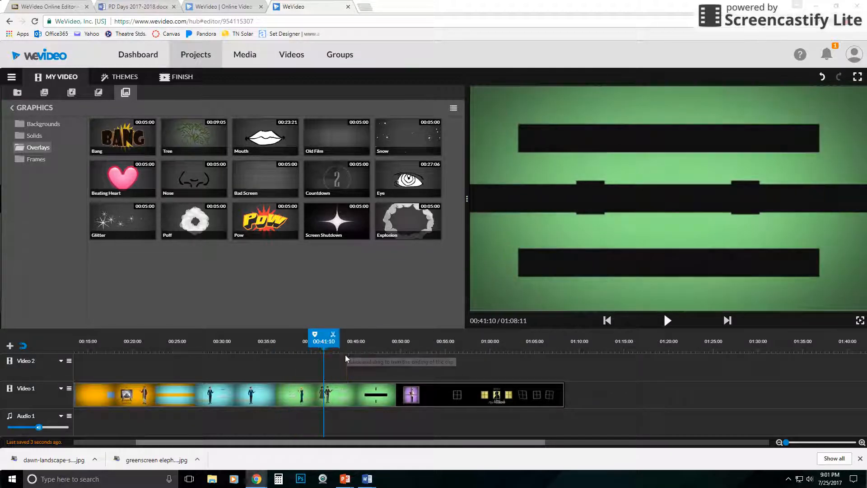
Preview the Tree and Bad Screen overlays and play the project
click(185, 146)
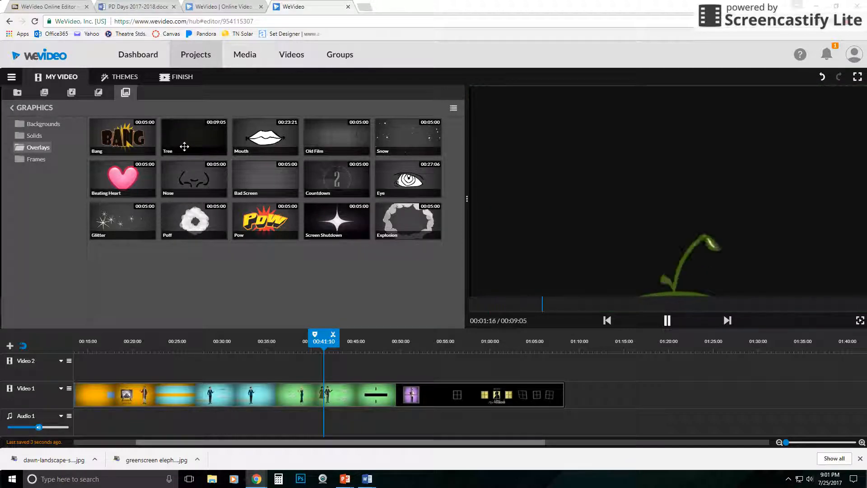
click(255, 185)
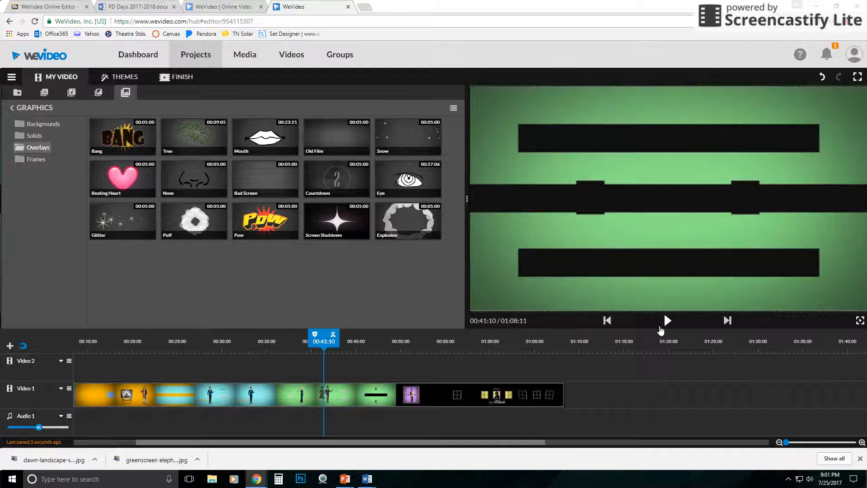
click(665, 321)
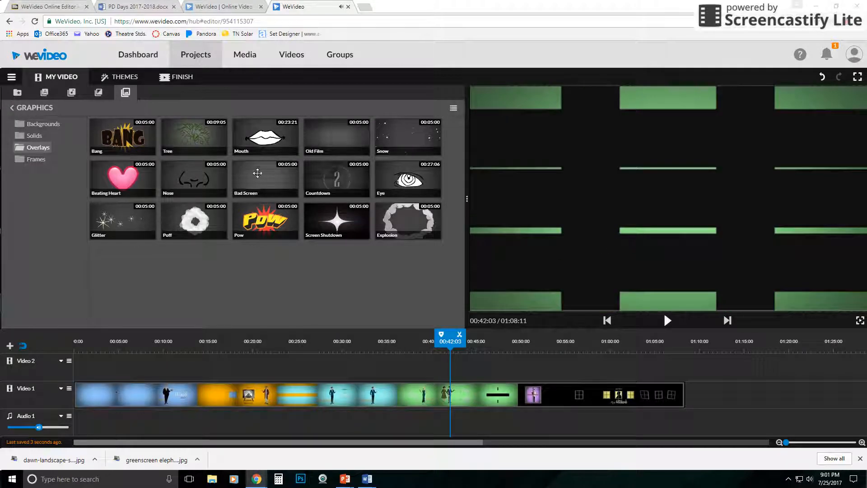
Add the Bad Screen overlay to Video 2 at about 00:19, play it, and delete it
drag(258, 173, 253, 366)
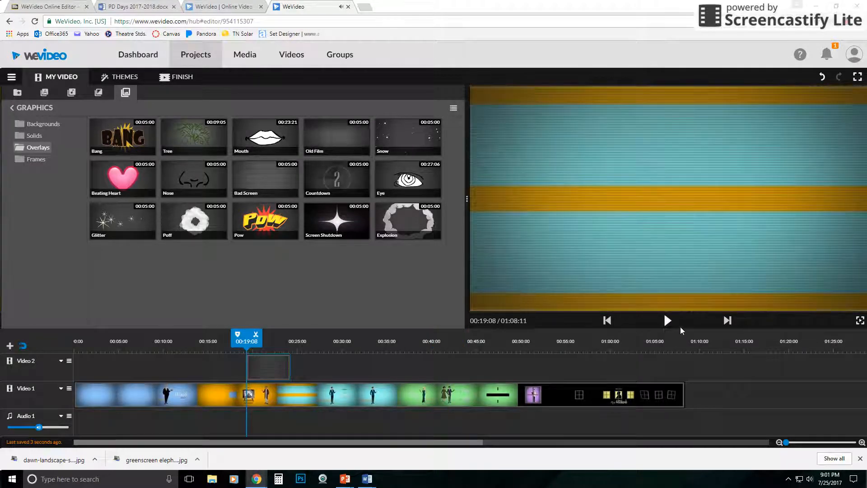
click(666, 321)
click(568, 206)
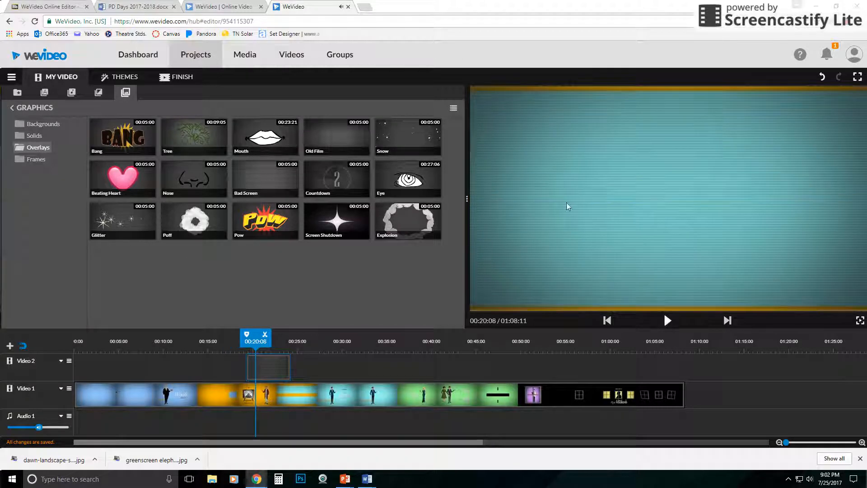
click(267, 375)
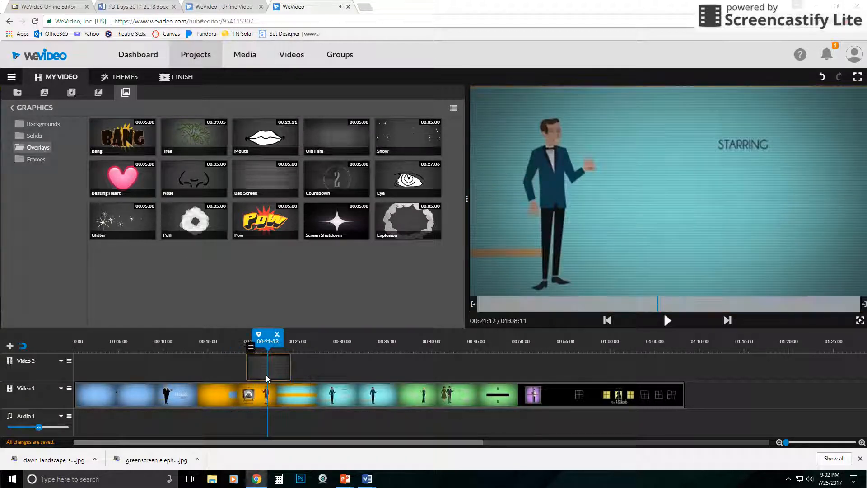
key(Delete)
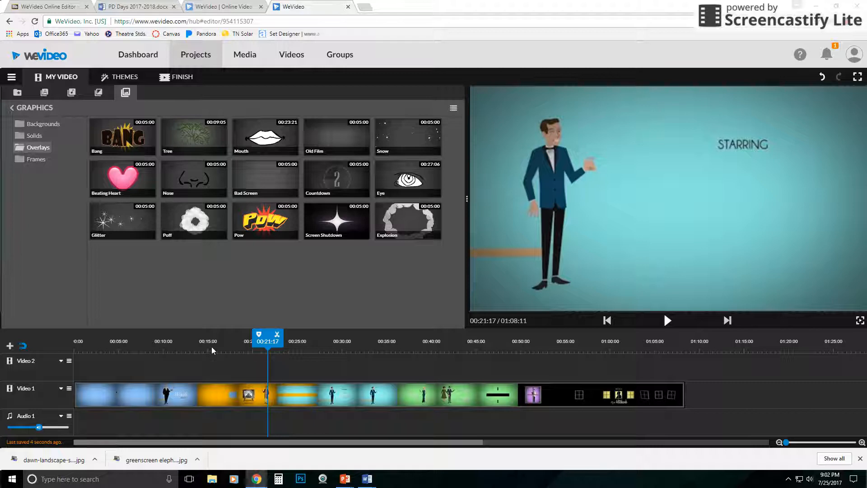
Preview the Mouth, Explosion and Glitter overlays in the graphics library
click(265, 136)
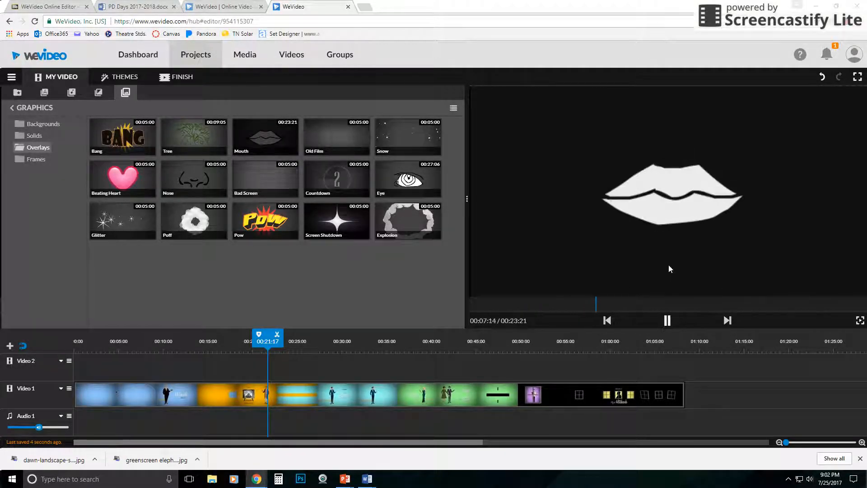
click(761, 305)
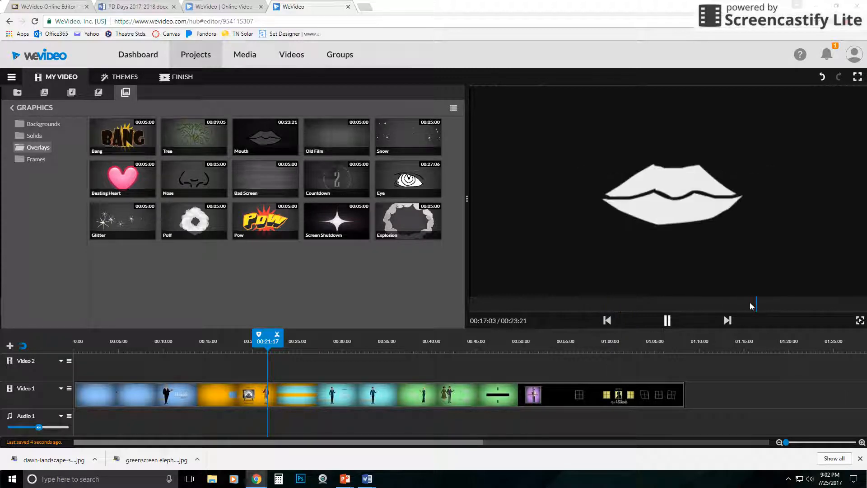
click(668, 320)
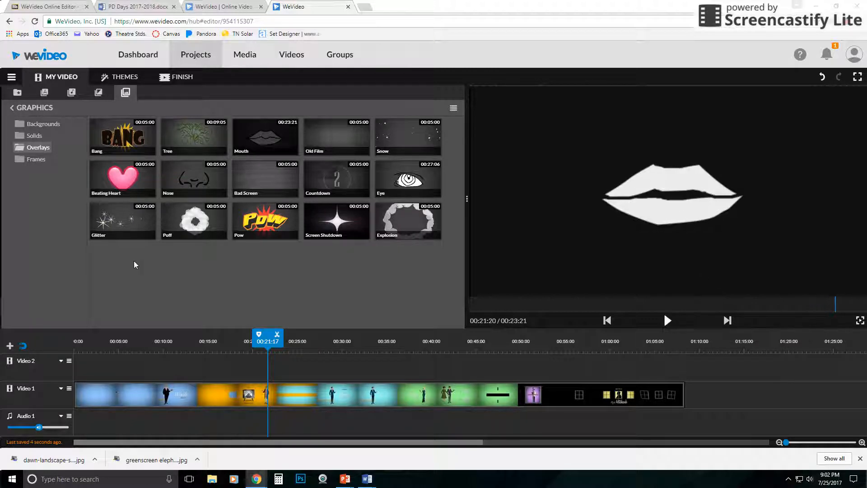
click(272, 292)
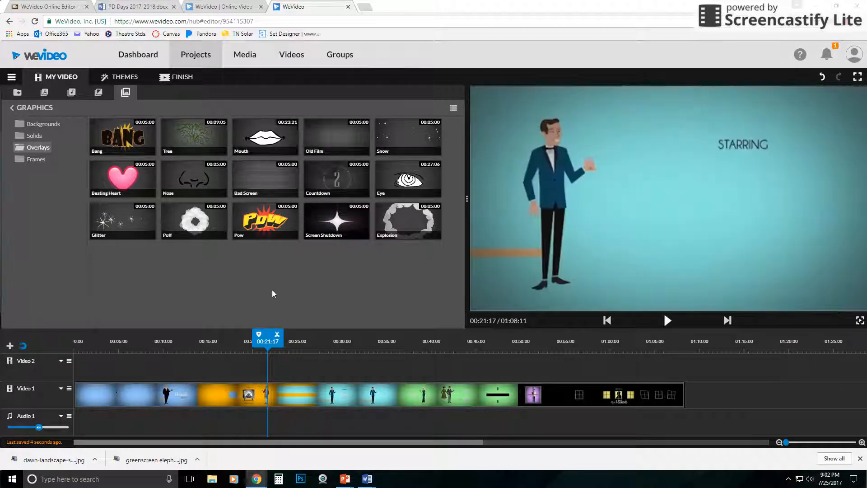
click(408, 218)
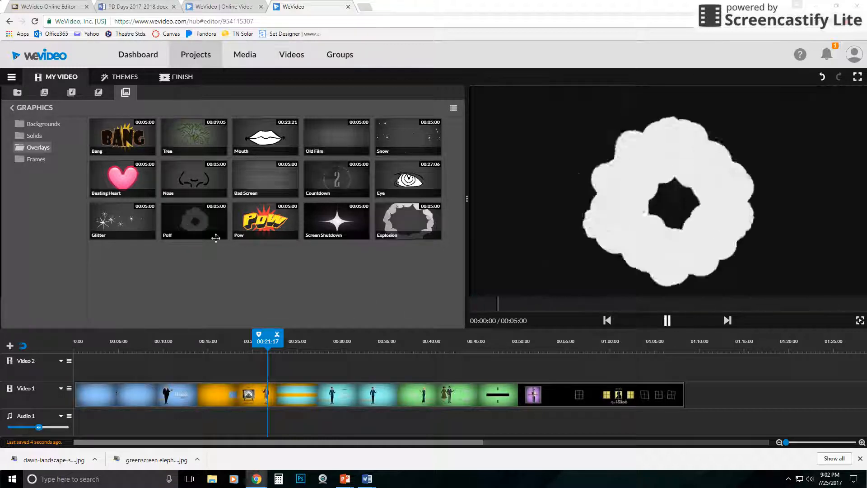
click(122, 225)
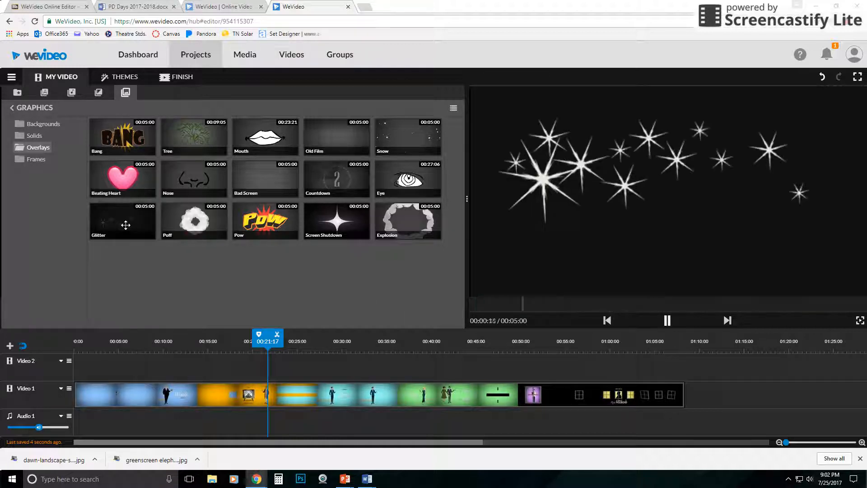
click(272, 300)
Add the Heart frame from the Frames folder to Video 2 at about 00:19
click(36, 160)
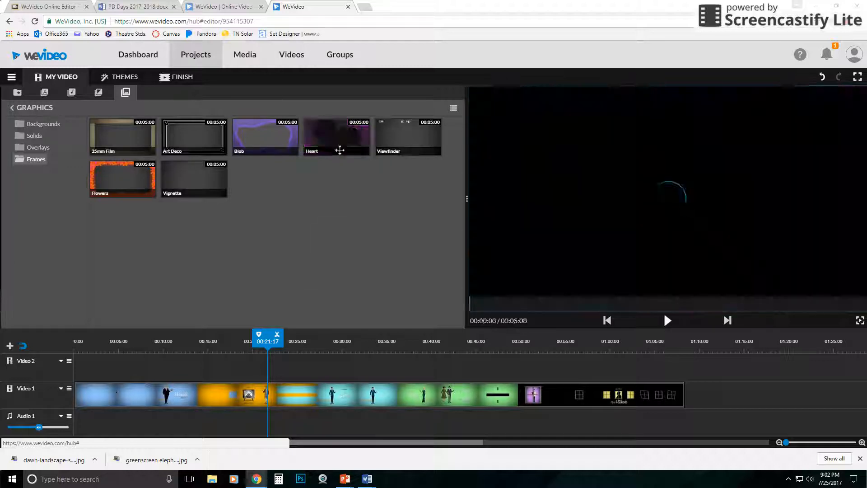
drag(339, 144, 272, 339)
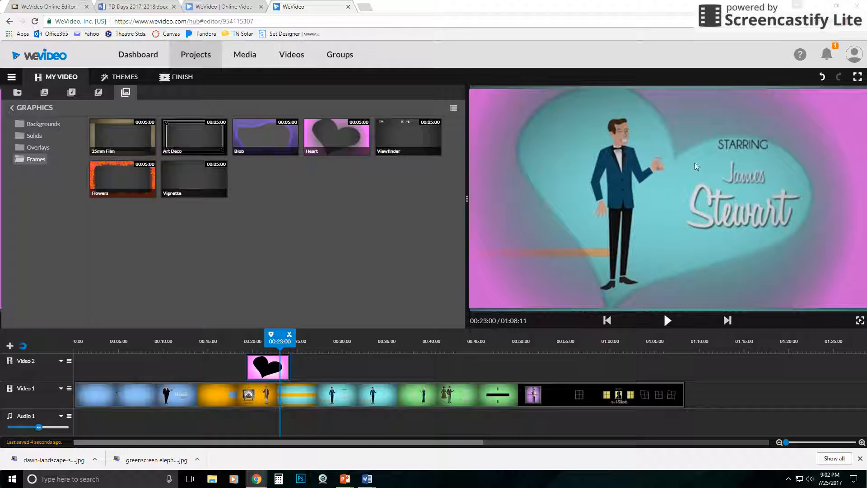
Scale the Heart frame to 1.32, set its position to x -250, y -190, and play it
double_click(251, 375)
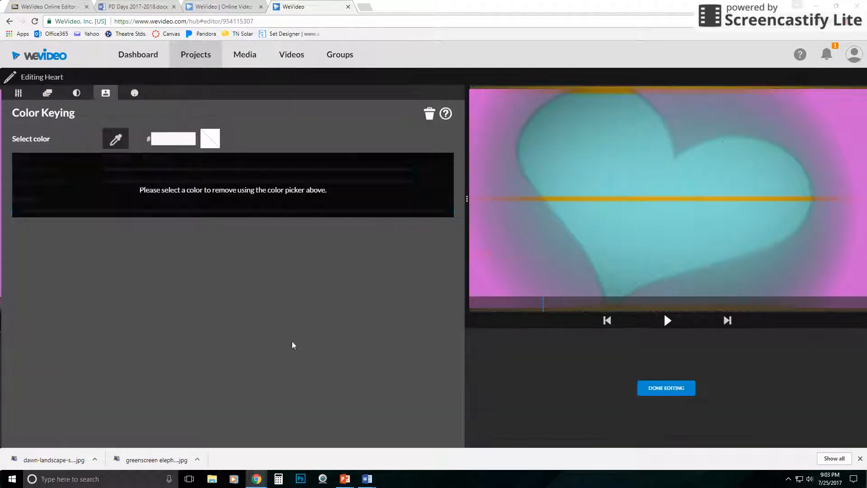
click(17, 93)
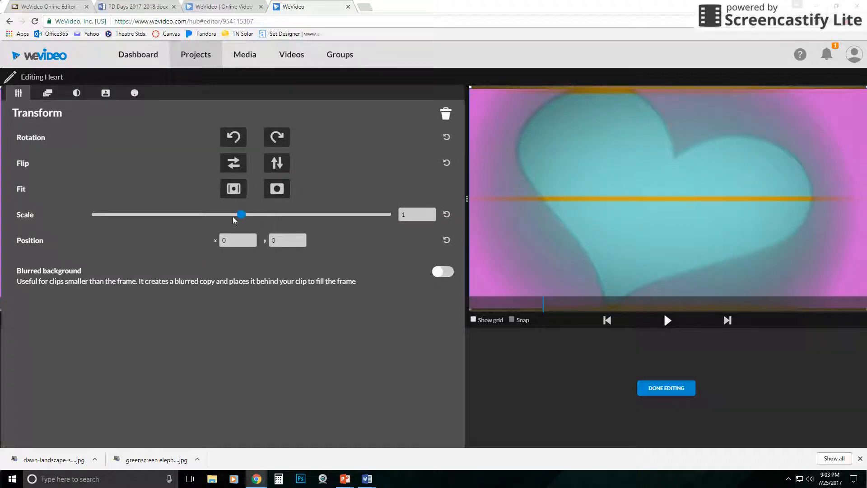
drag(240, 219, 252, 219)
drag(681, 255, 700, 253)
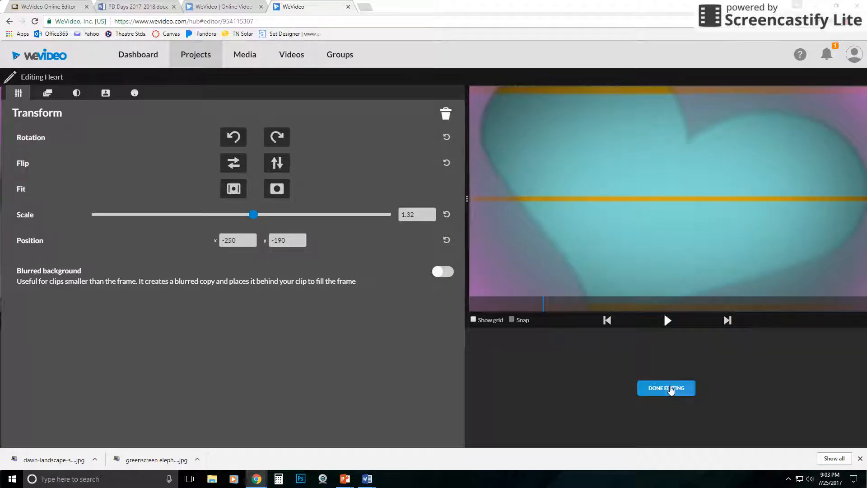
click(670, 386)
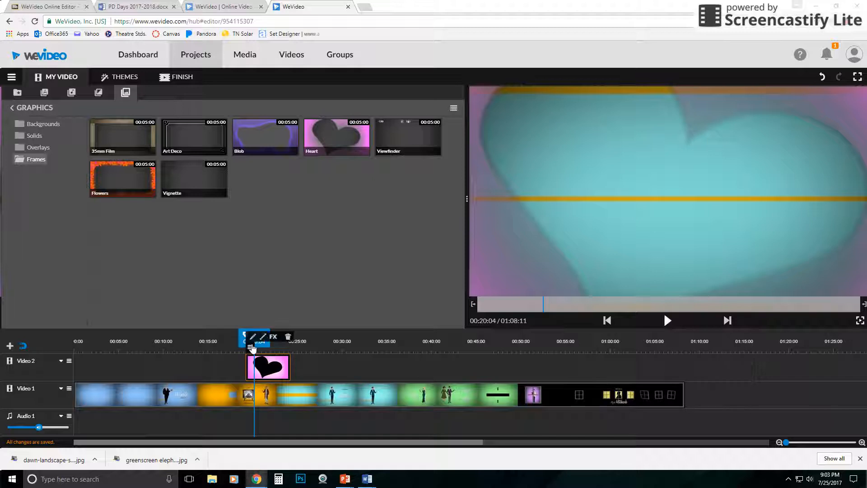
click(667, 320)
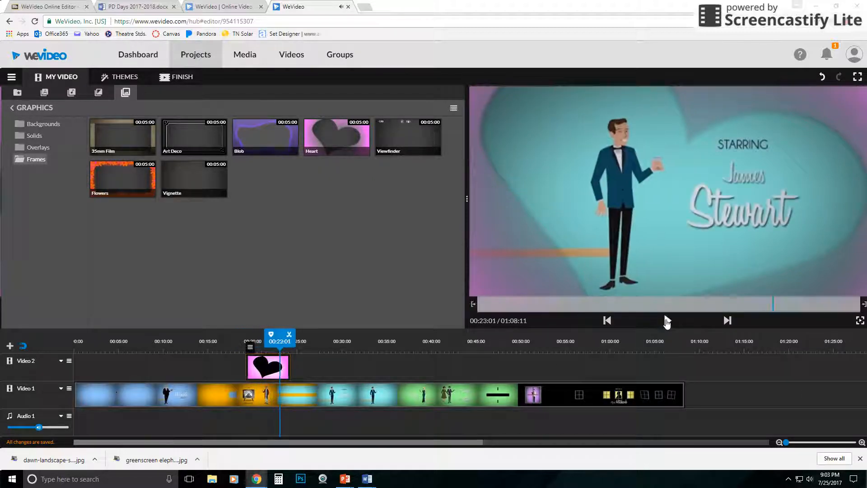
click(667, 320)
Preview the Viewfinder frame, add it to Video 2 at about 00:33, and delete it
click(392, 138)
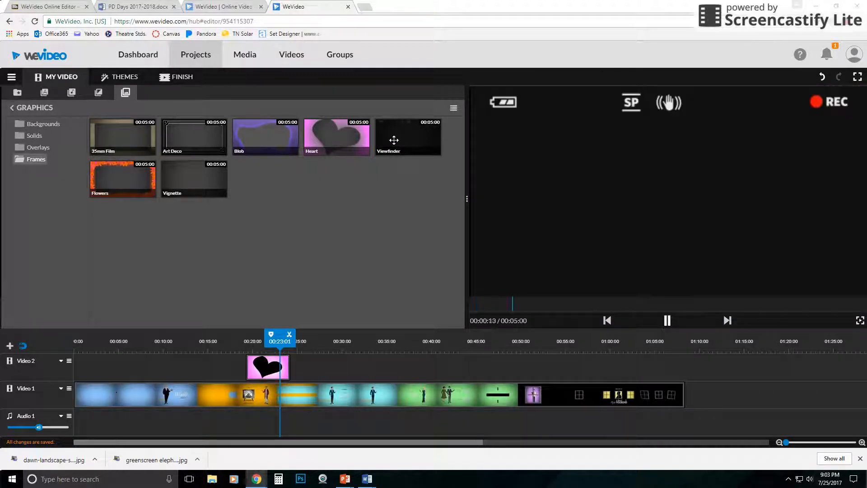
drag(394, 140, 380, 378)
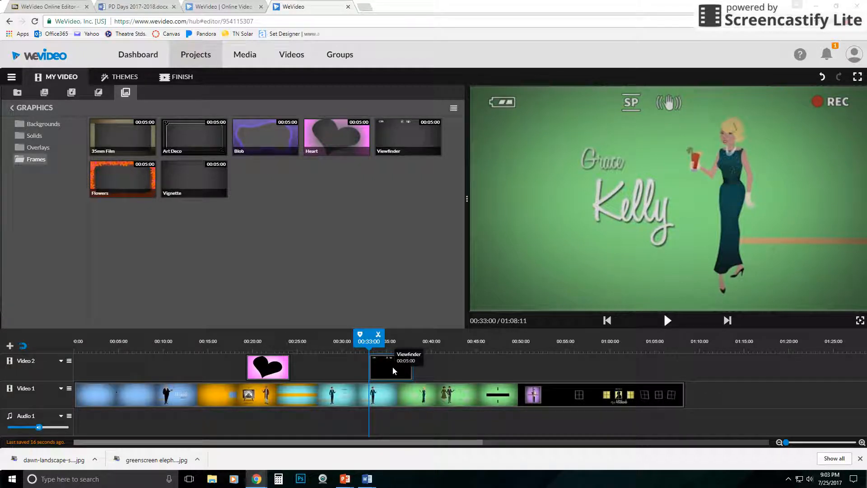
key(Delete)
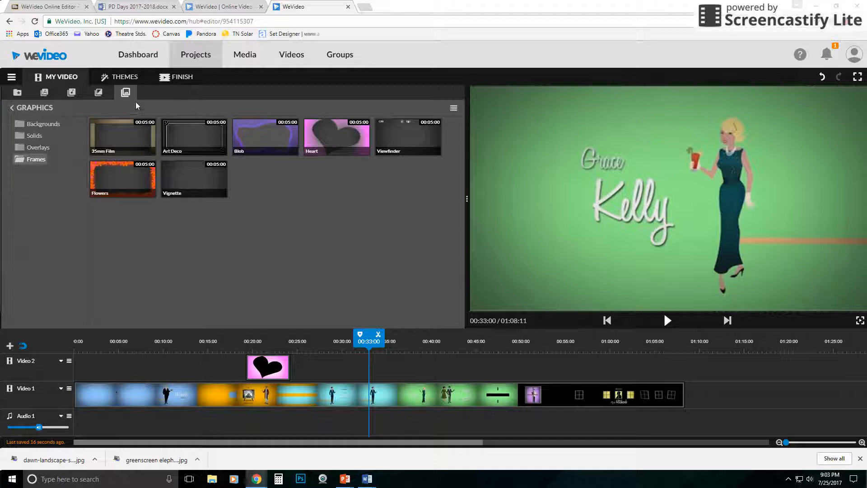
Browse the Backgrounds, Solids, Overlays and Frames graphics folders
click(45, 124)
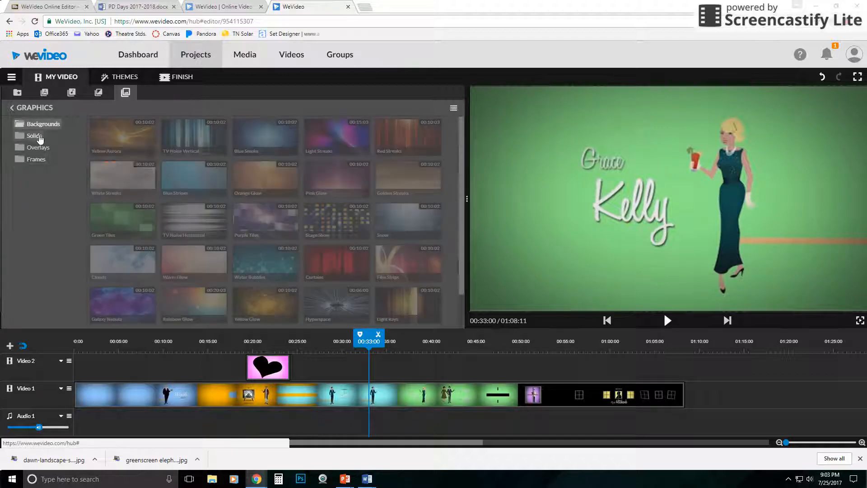
click(33, 135)
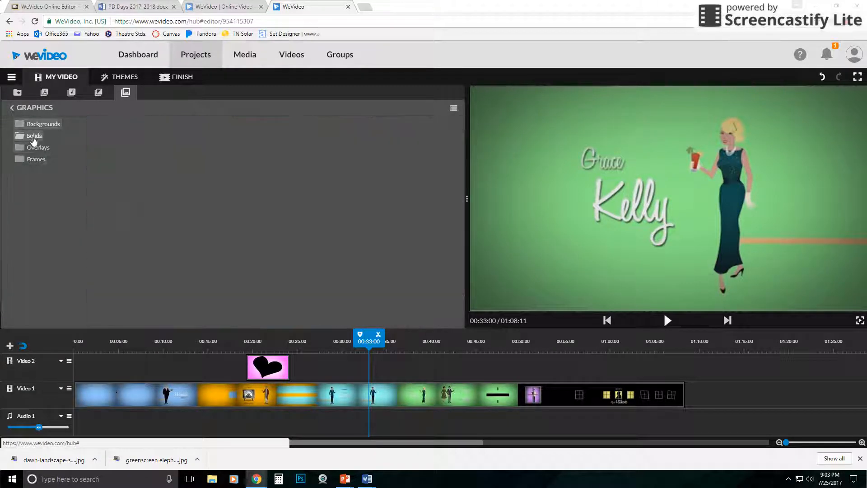
click(38, 148)
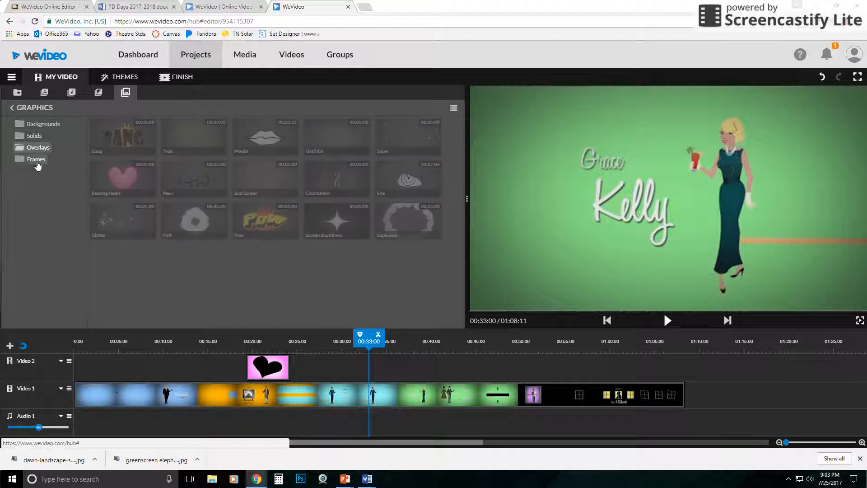
click(36, 160)
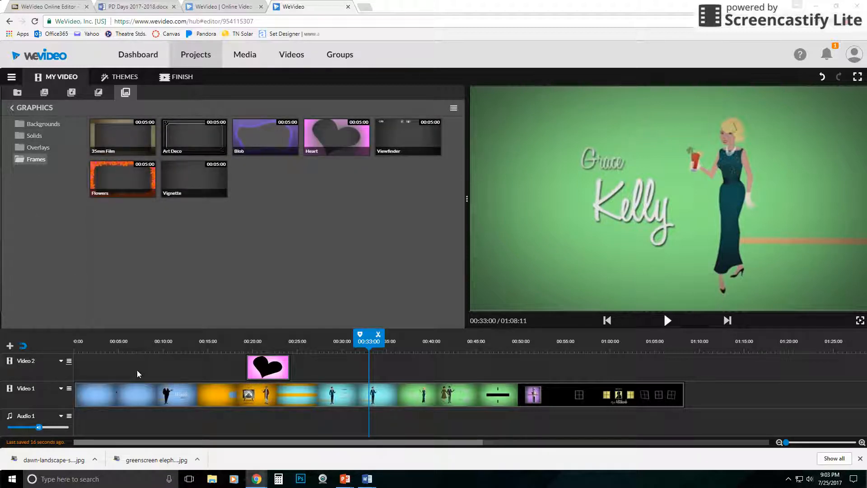
Delete the Heart frame from Video 2
click(282, 376)
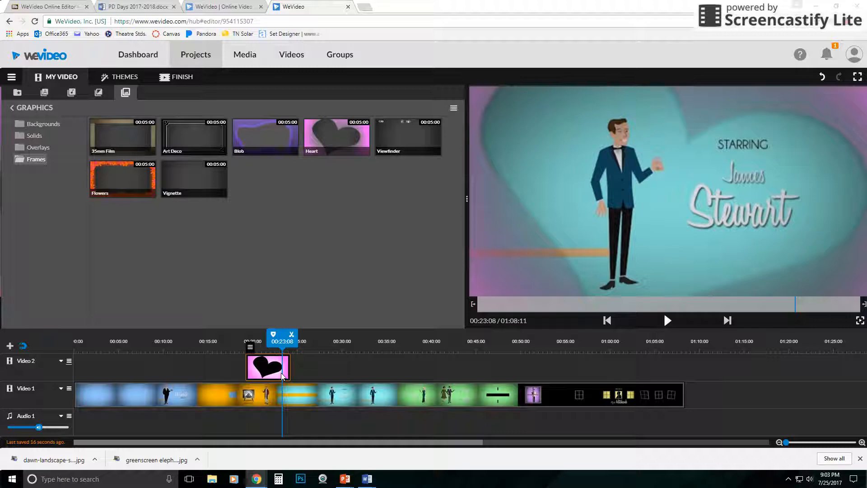
key(Delete)
Add the Yellow Aurora background to Video 2 at about 00:26
click(43, 124)
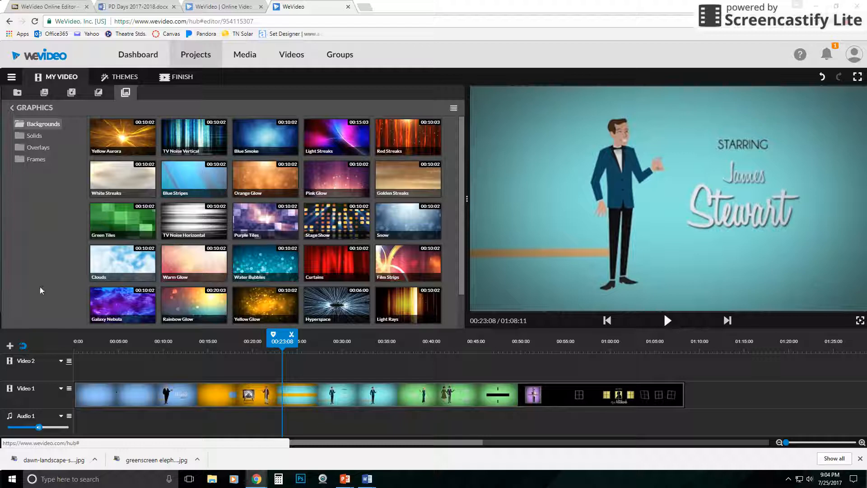
drag(121, 135, 319, 375)
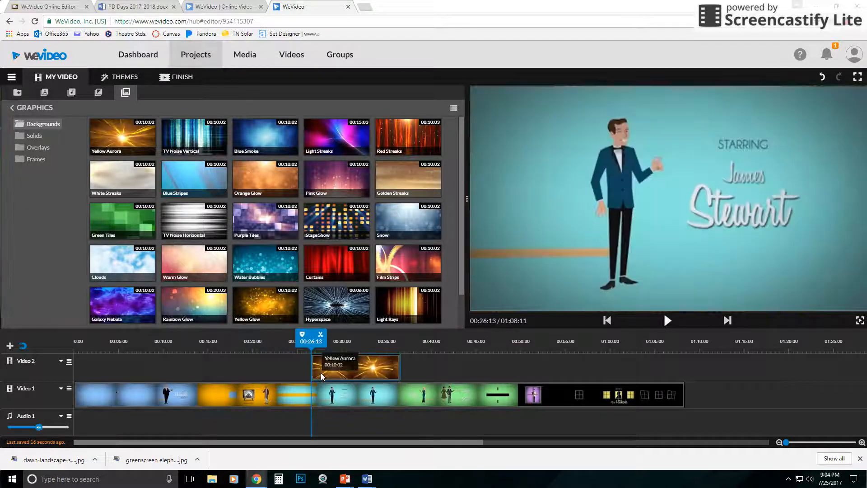
Key out the color #452b1a from the Yellow Aurora clip with Color Keying and play the result
double_click(318, 375)
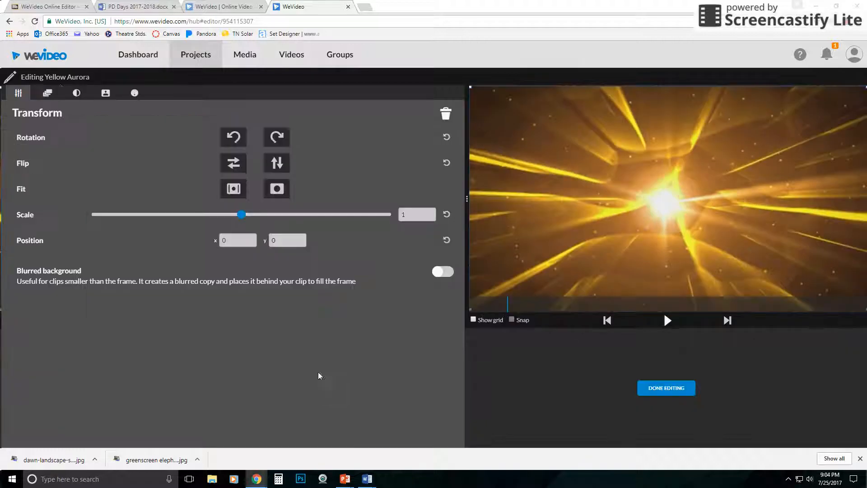
click(134, 93)
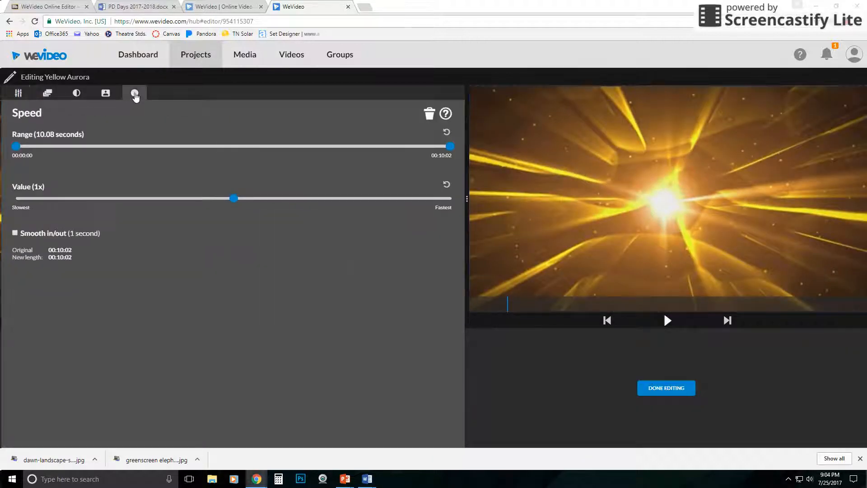
click(107, 93)
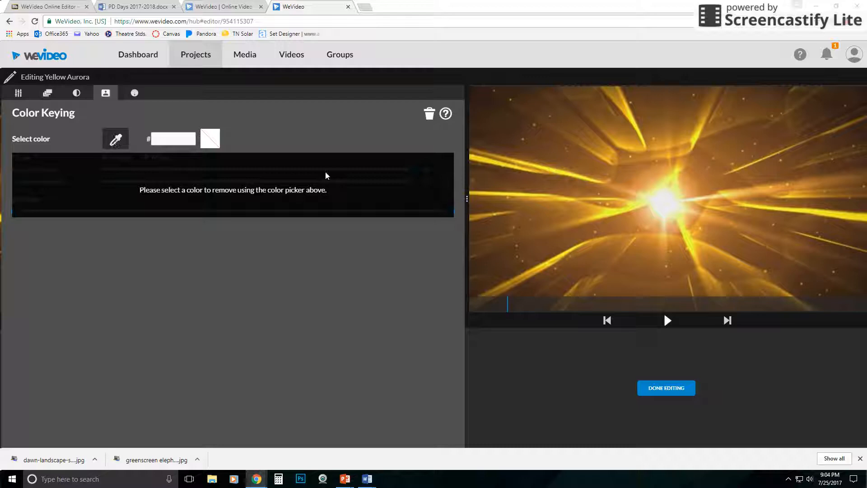
click(501, 136)
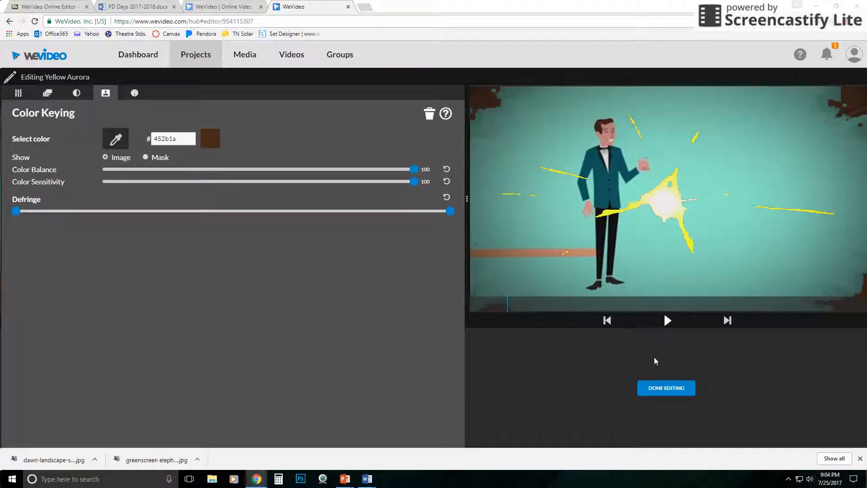
click(667, 320)
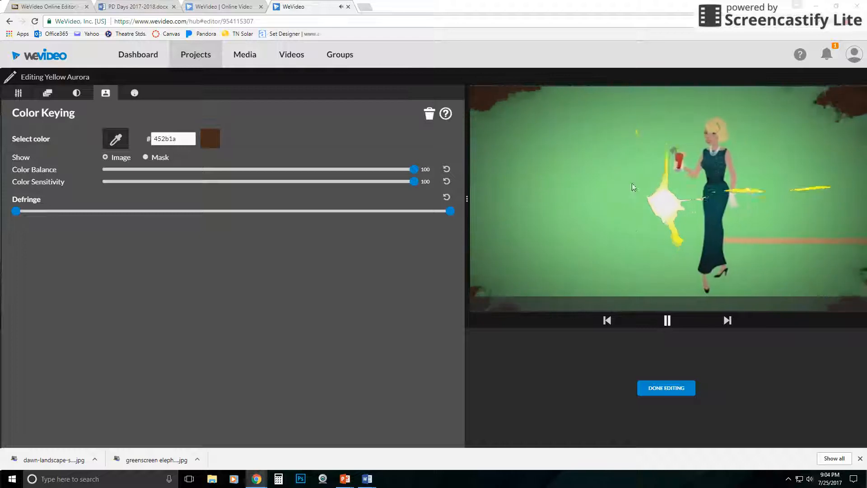
click(667, 320)
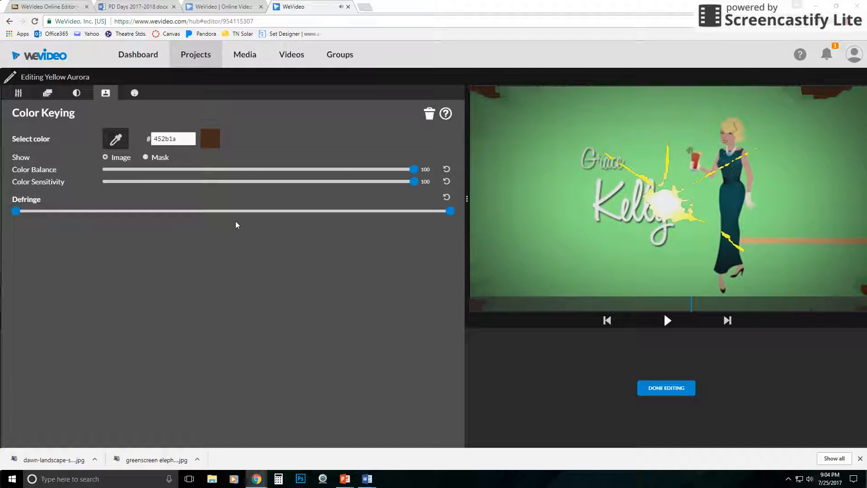
Remove the color keying effect and delete the Yellow Aurora clip from Video 2
click(429, 114)
click(660, 388)
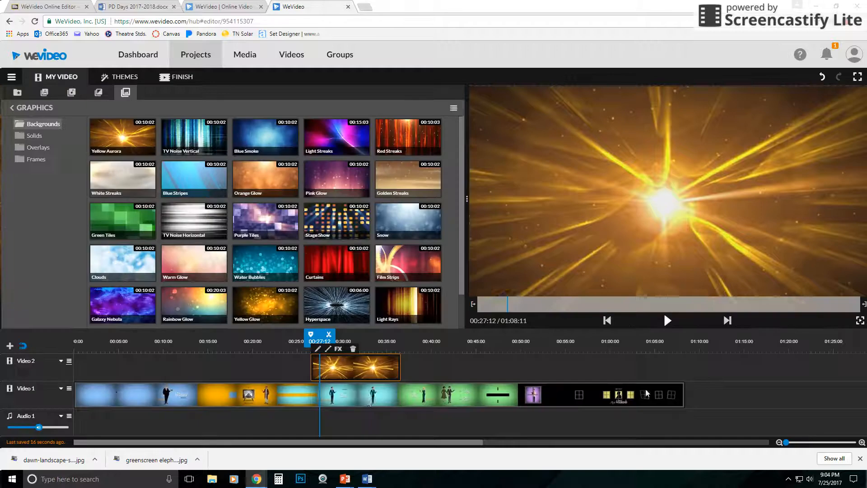
click(353, 349)
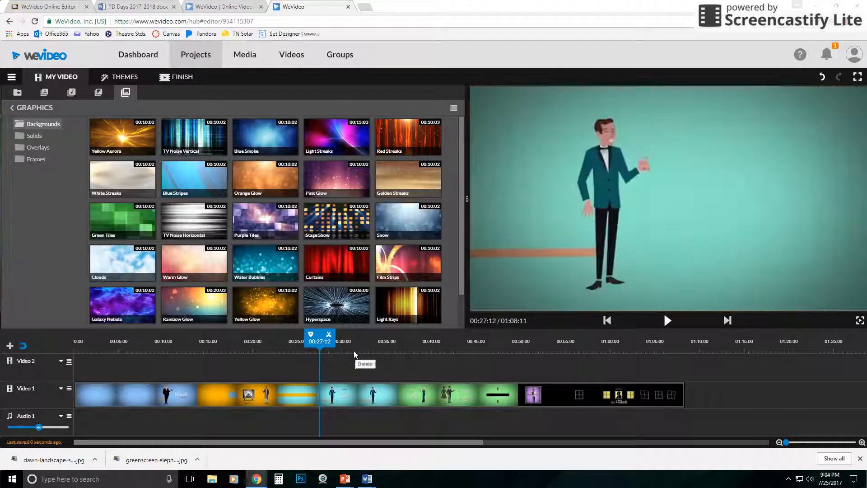